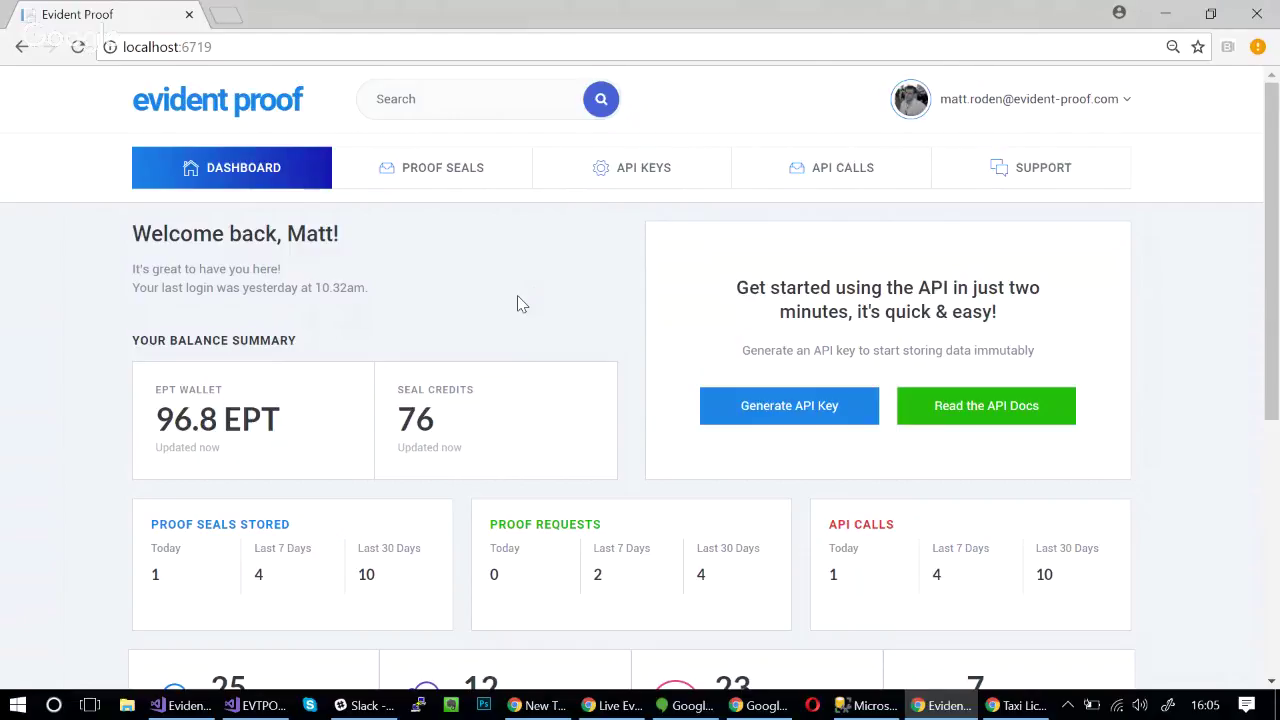
left_click(795, 413)
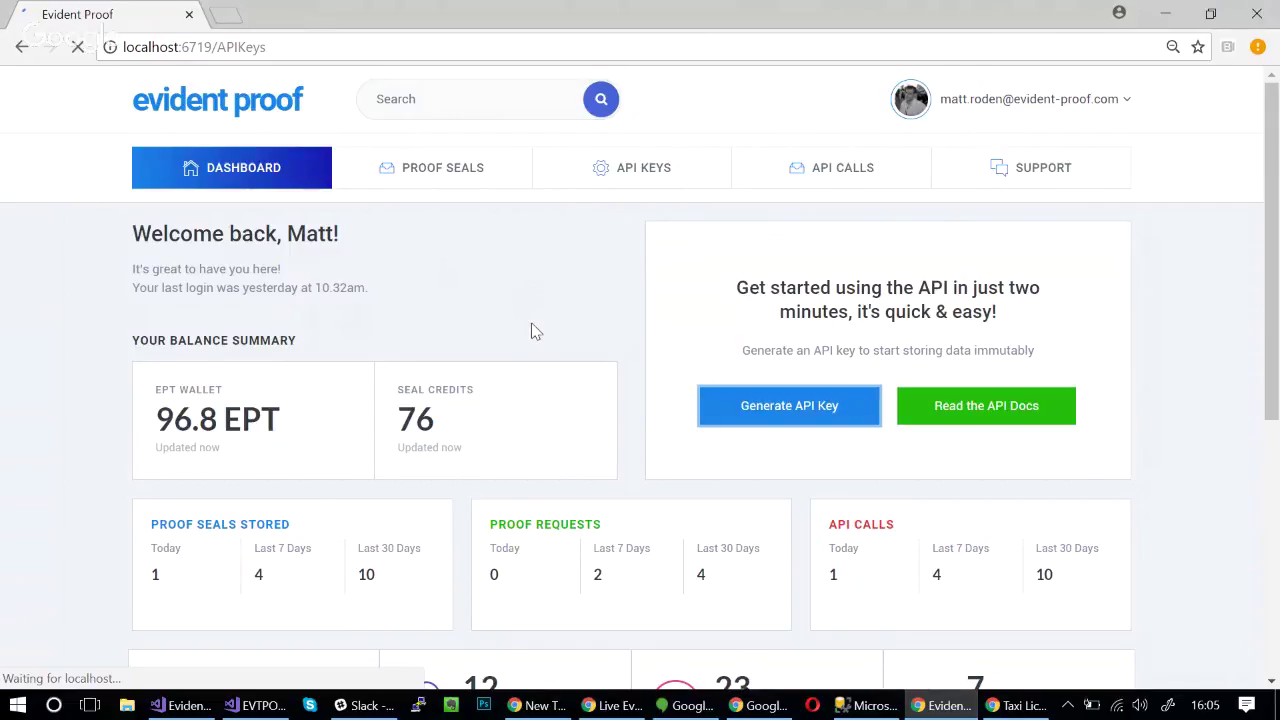
right_click(403, 336)
left_click(407, 349)
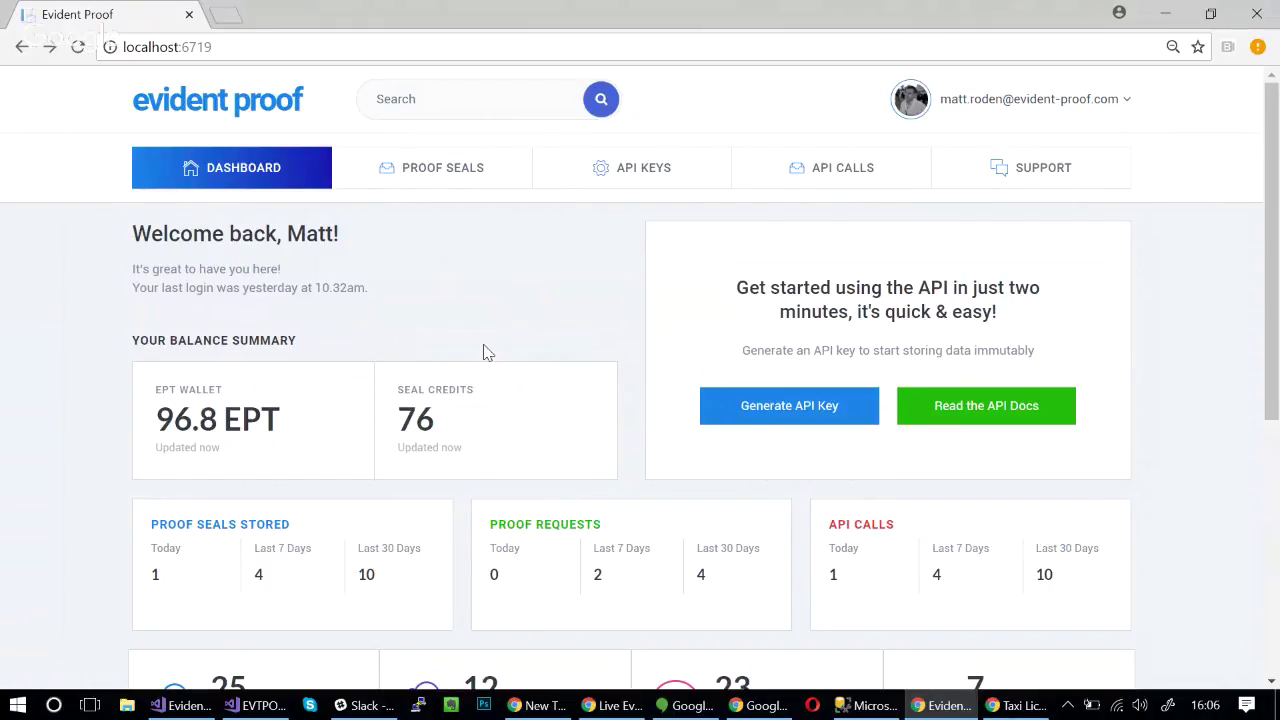
- Create a new taxi license with the holder's full name, ticking License Active and Criminal Record Check Performed
left_click(1022, 705)
scroll(714, 480, "up", 1)
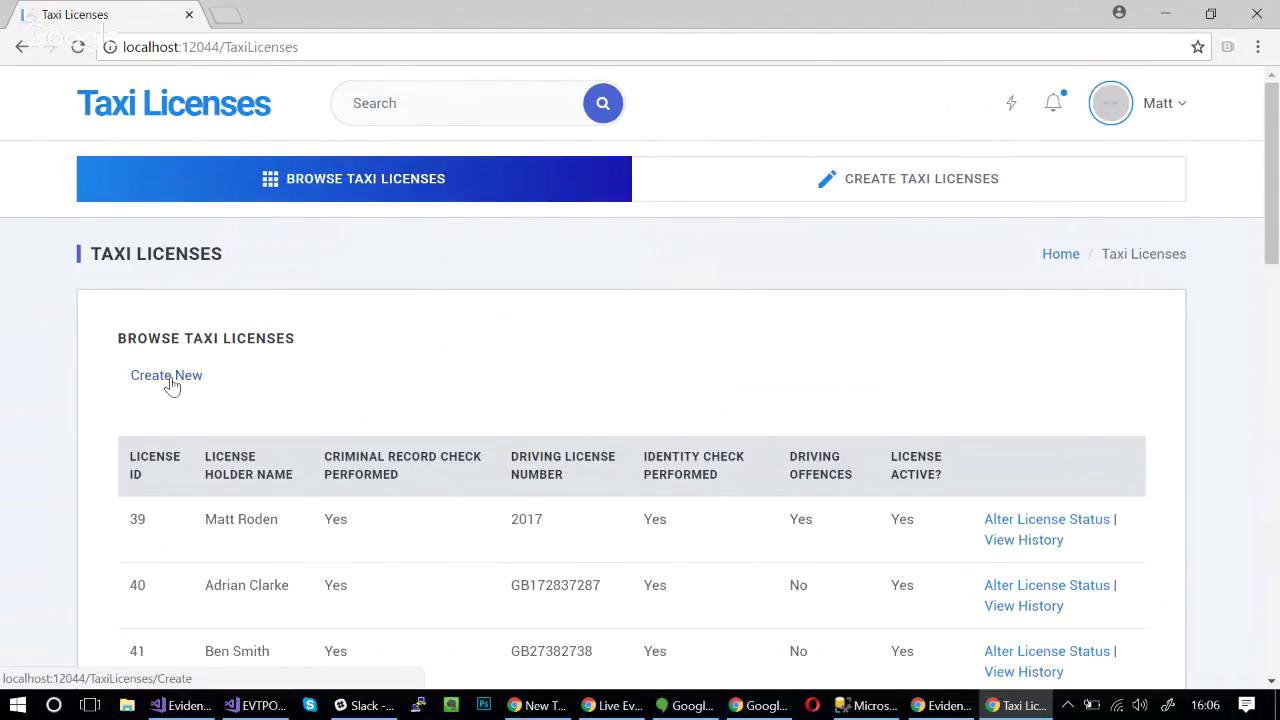
left_click(172, 385)
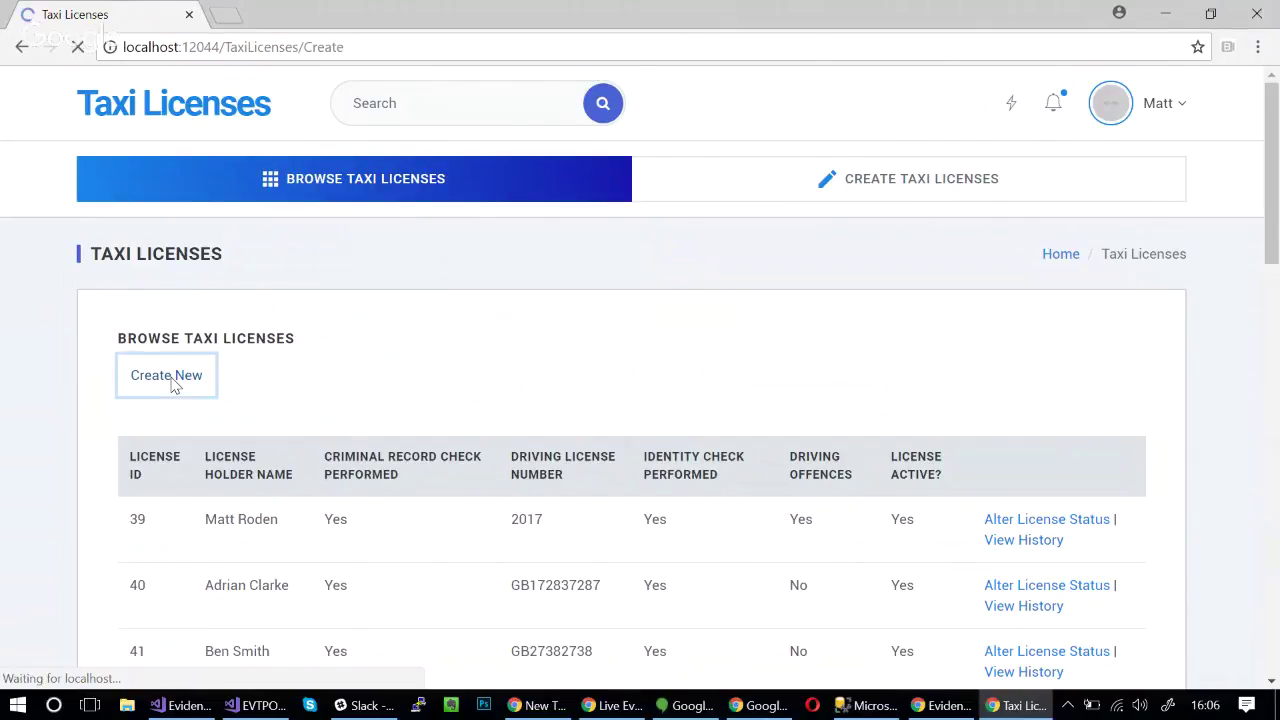
scroll(371, 358, "down", 2)
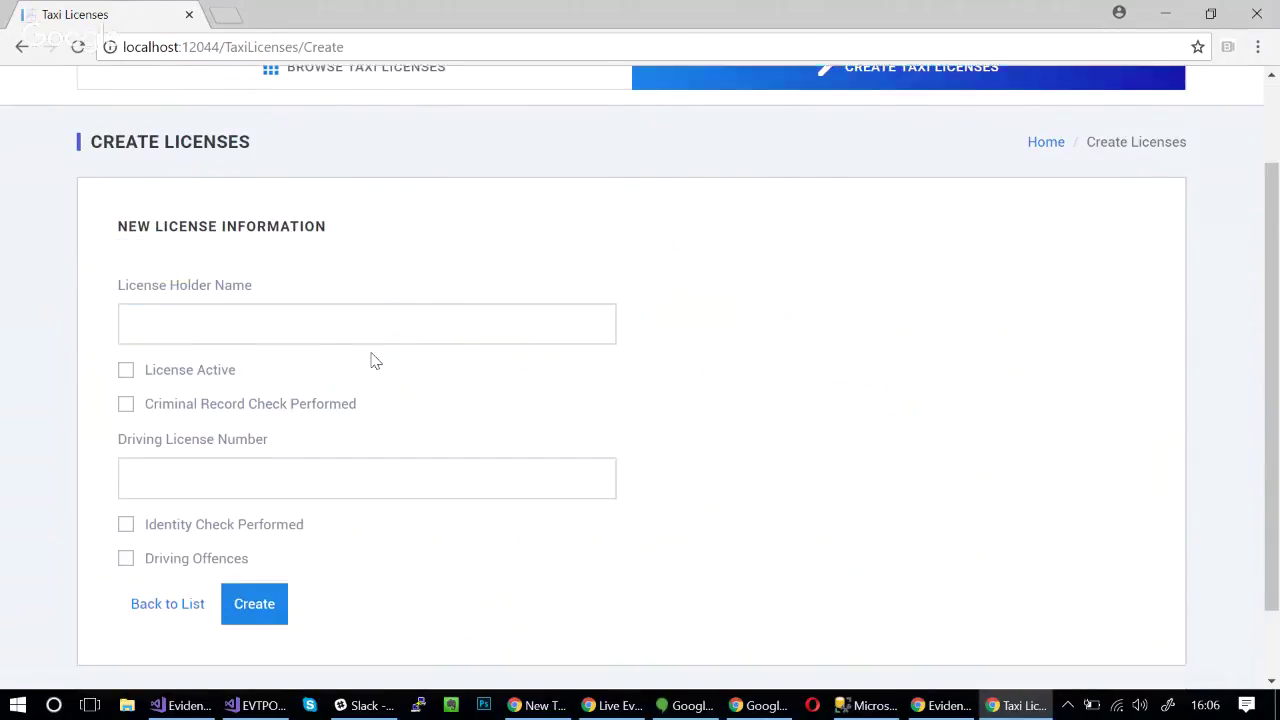
left_click(316, 333)
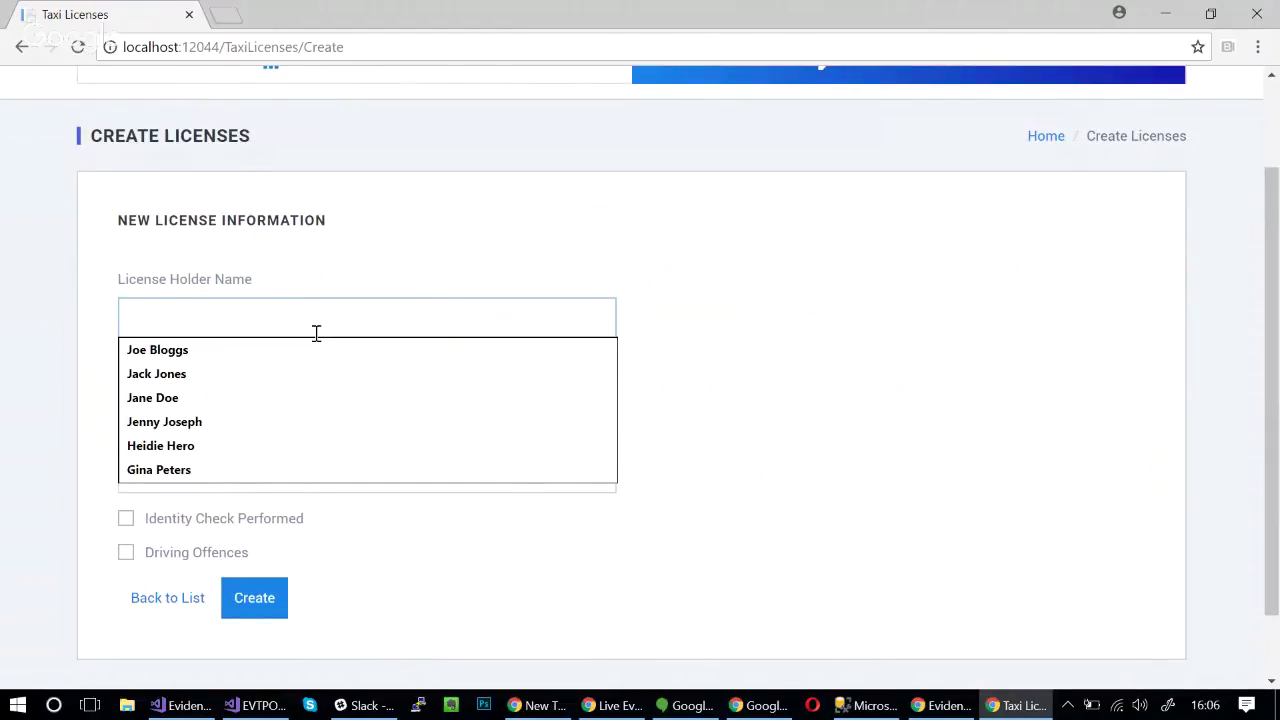
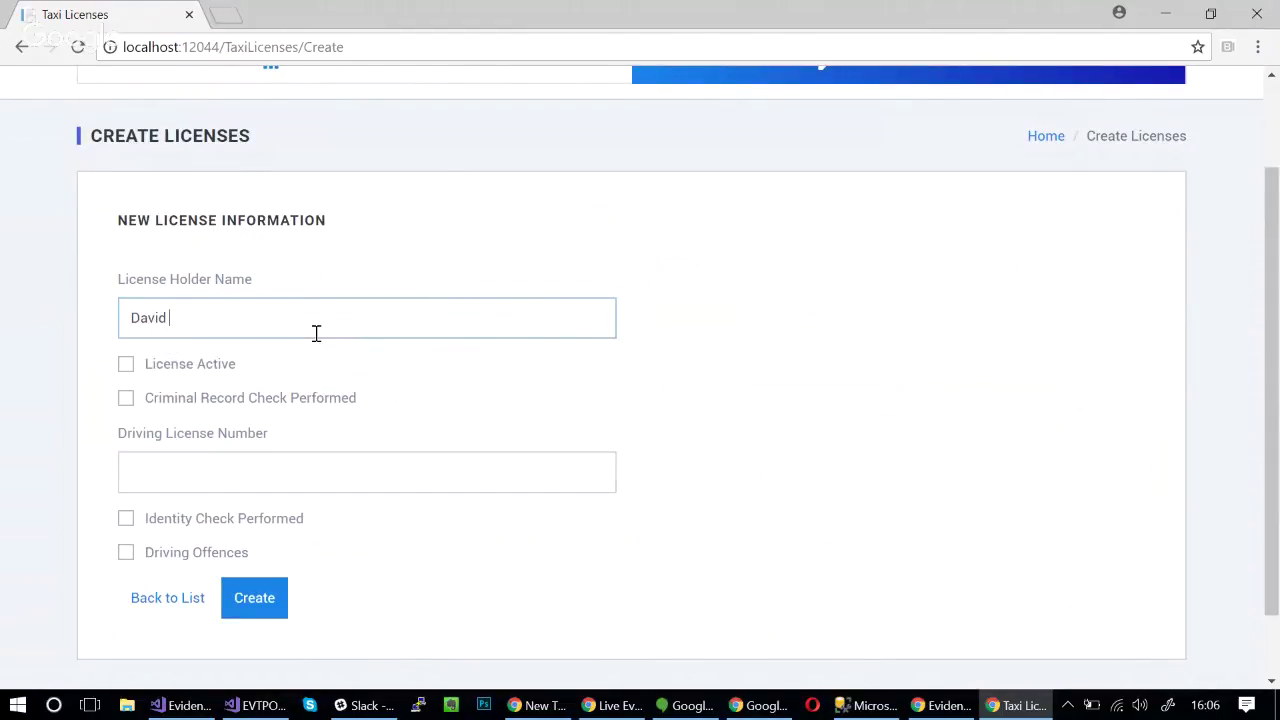
left_click(127, 367)
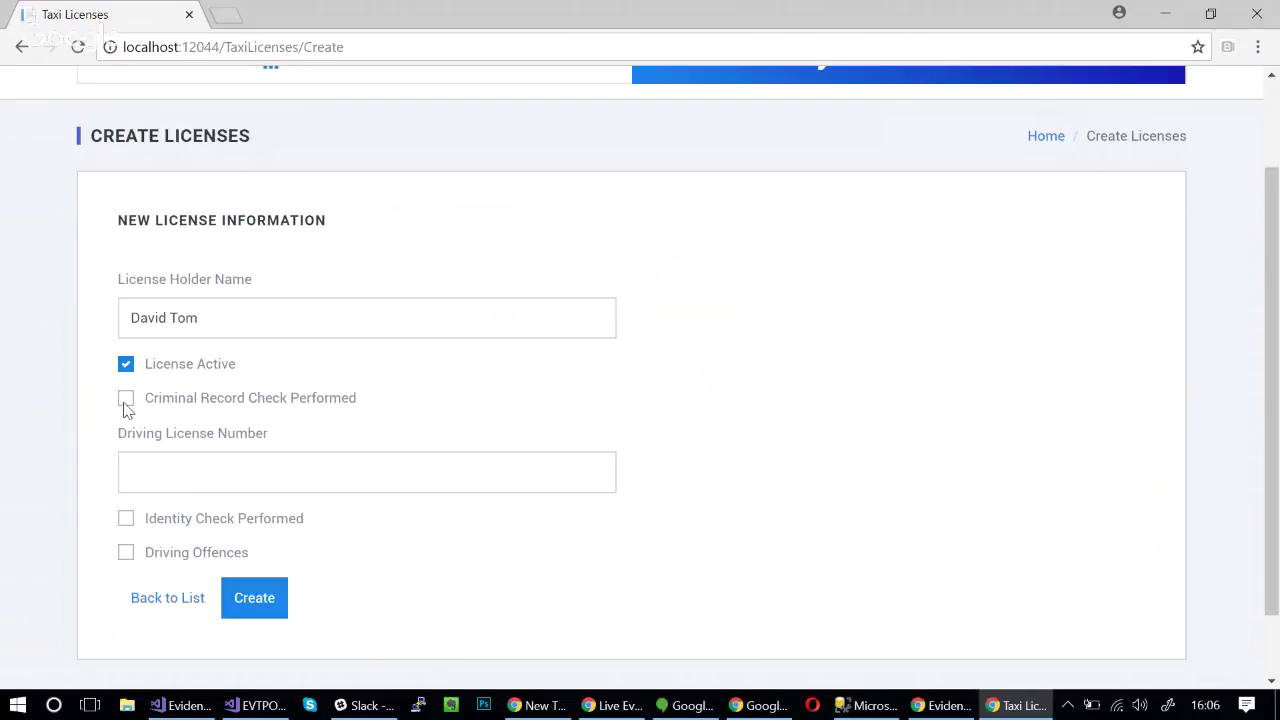
left_click(126, 405)
- Enter the driving license number, tick Identity Check Performed, and create the license
left_click(173, 471)
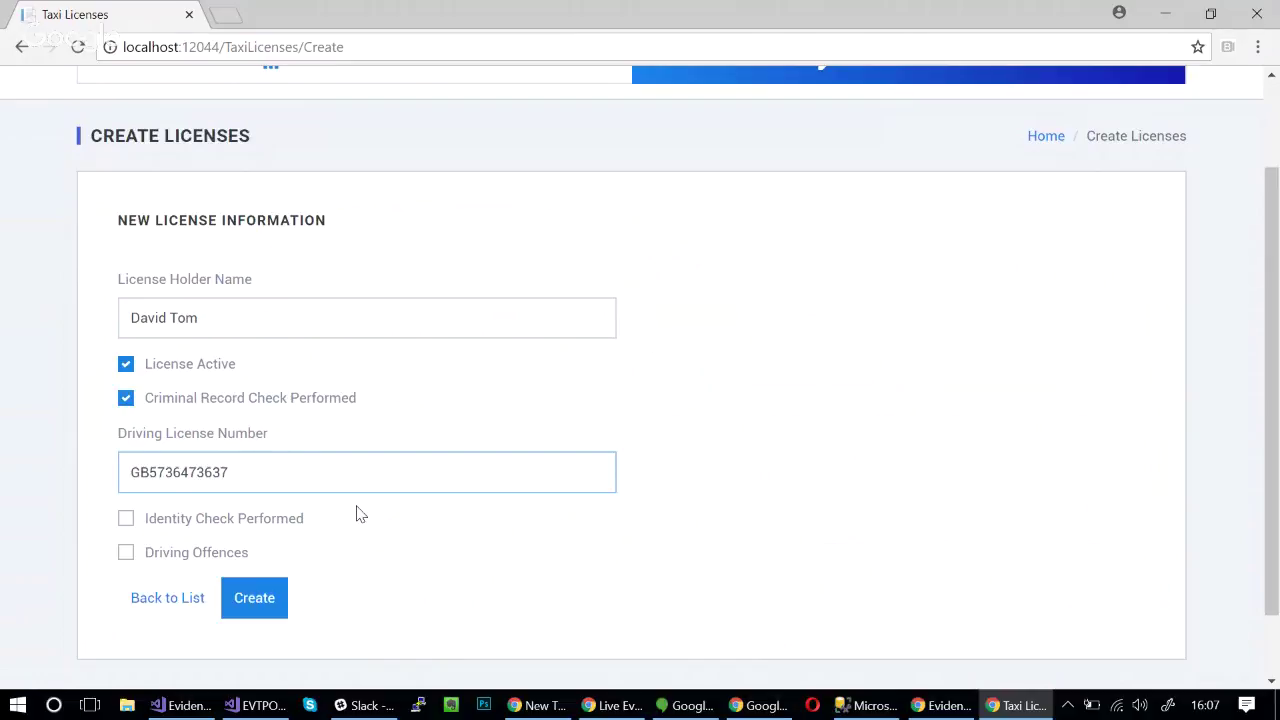
left_click(128, 520)
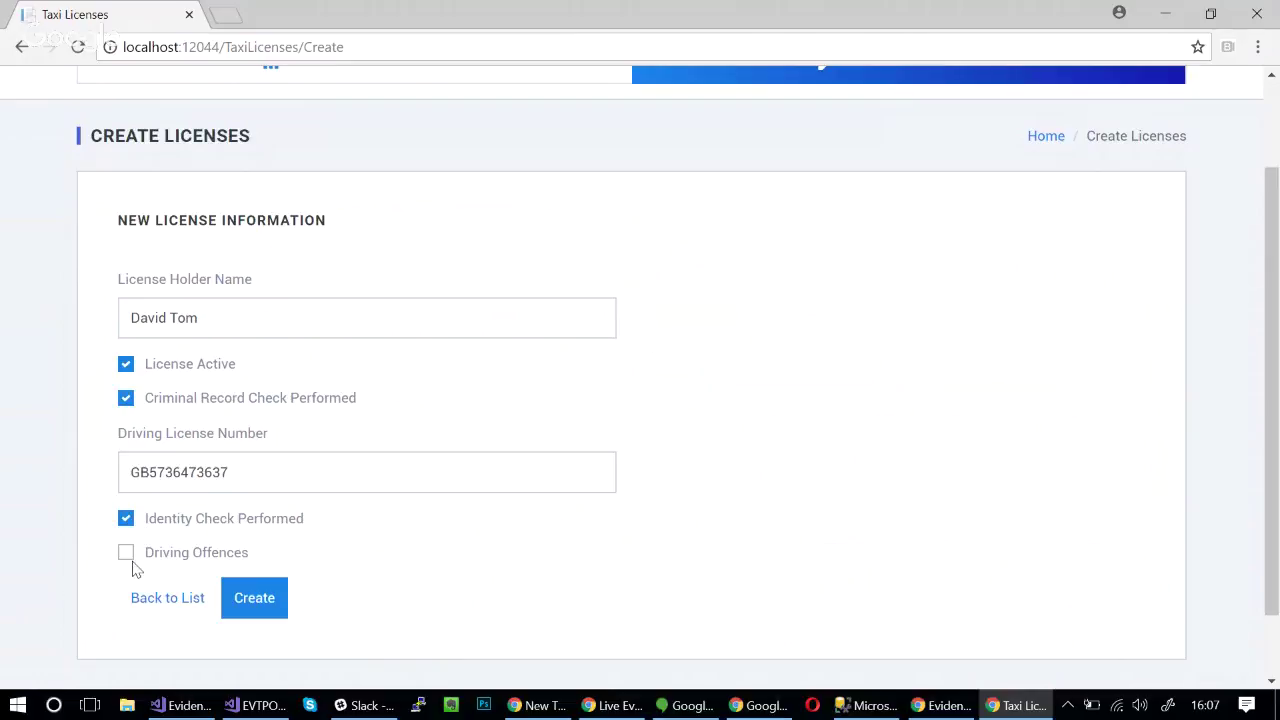
left_click(266, 607)
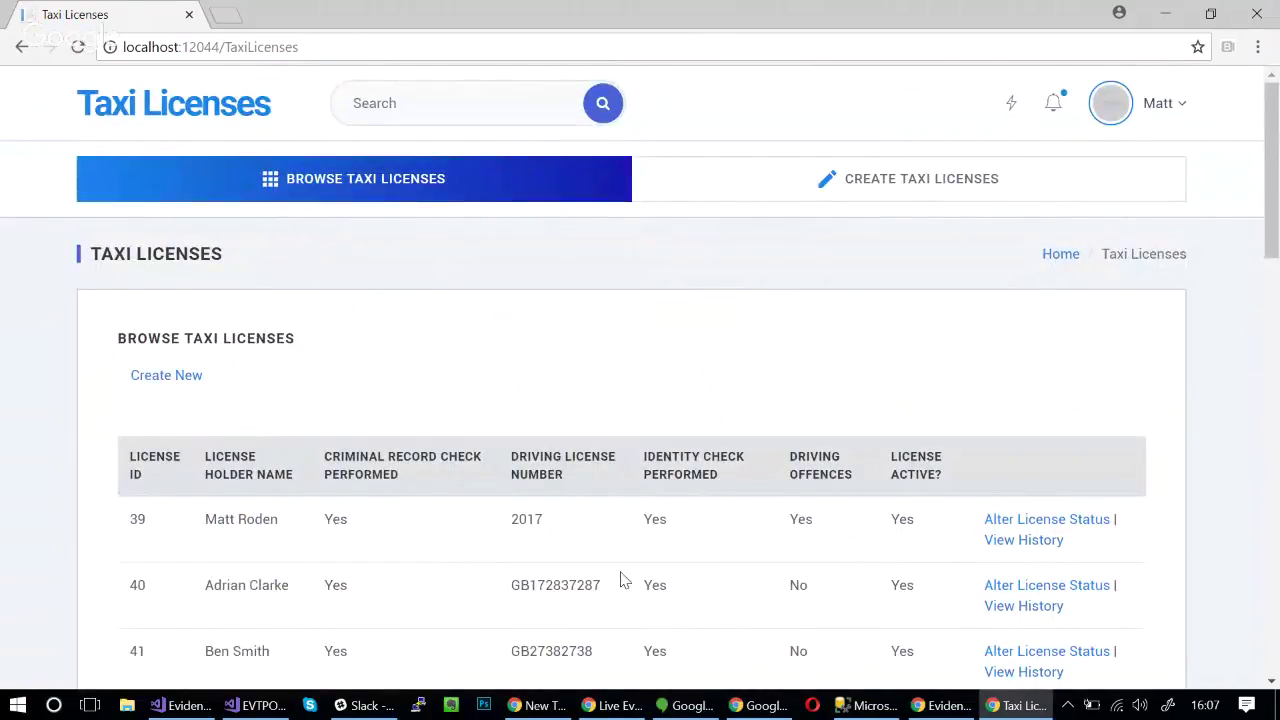
- Confirm license ID 61 ends the Taxi Licenses list, then return to the Evident Proof window
scroll(620, 579, "down", 11)
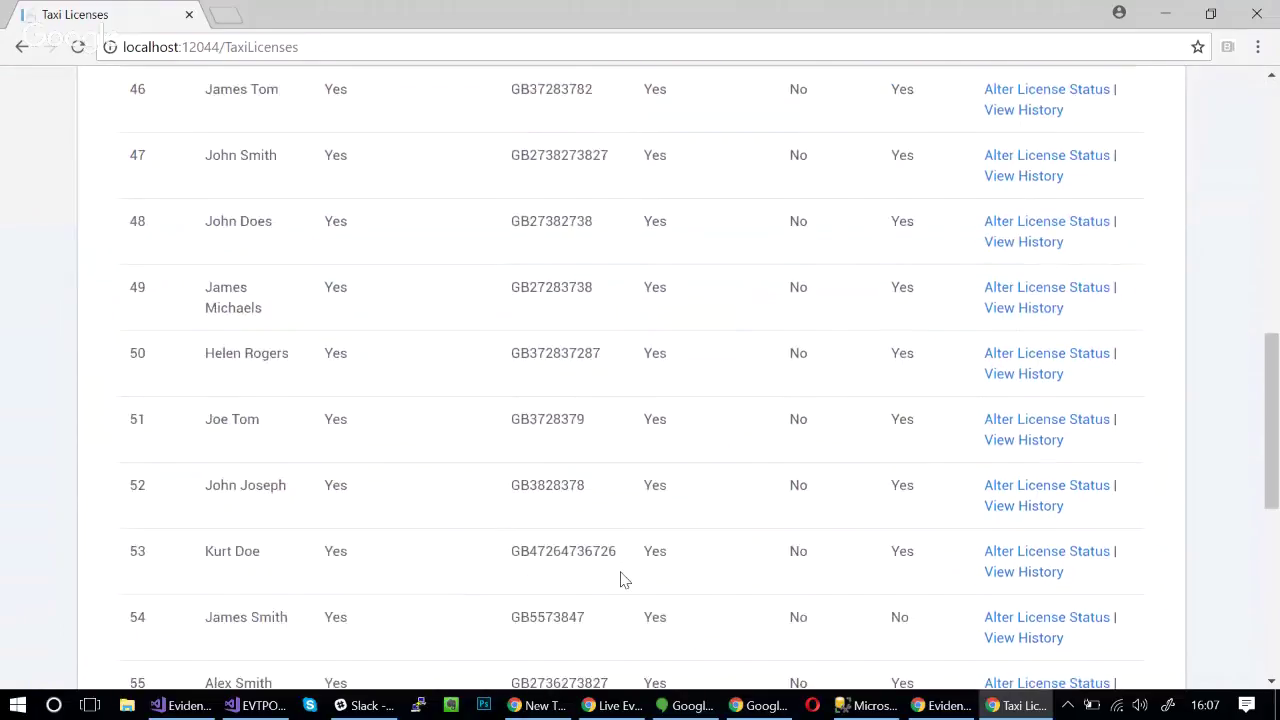
scroll(620, 579, "down", 4)
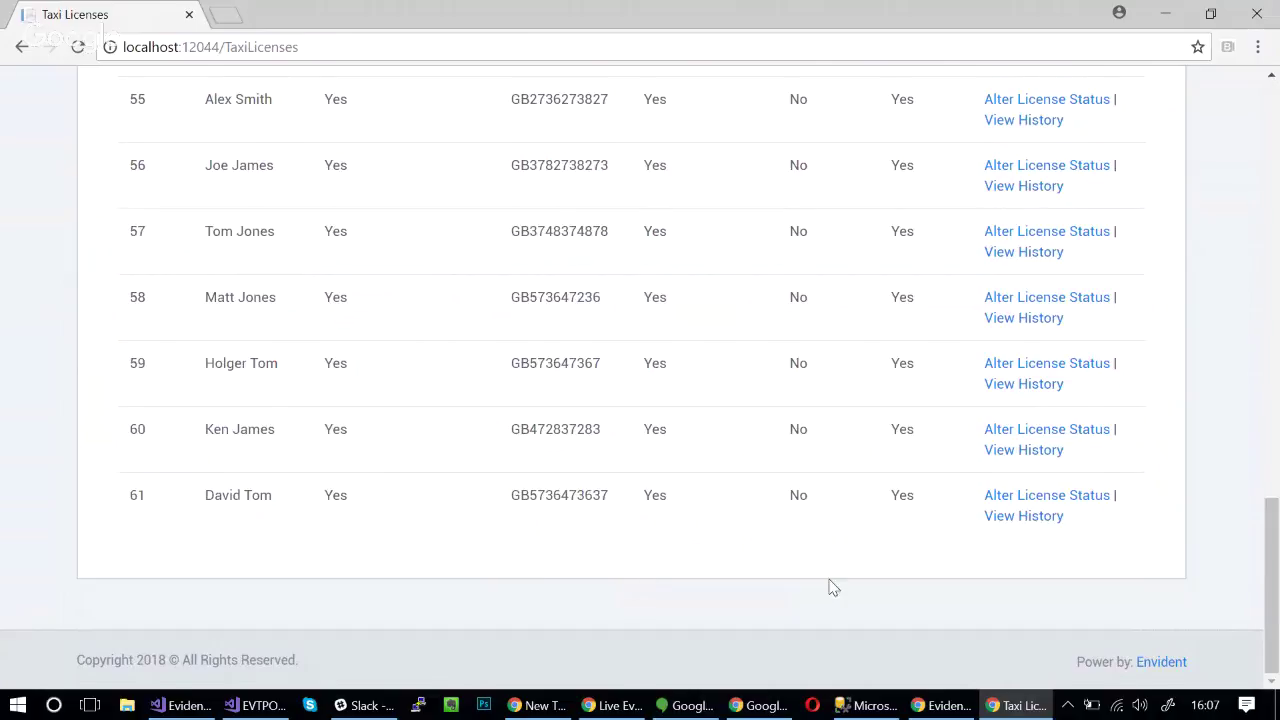
mouse_move(961, 712)
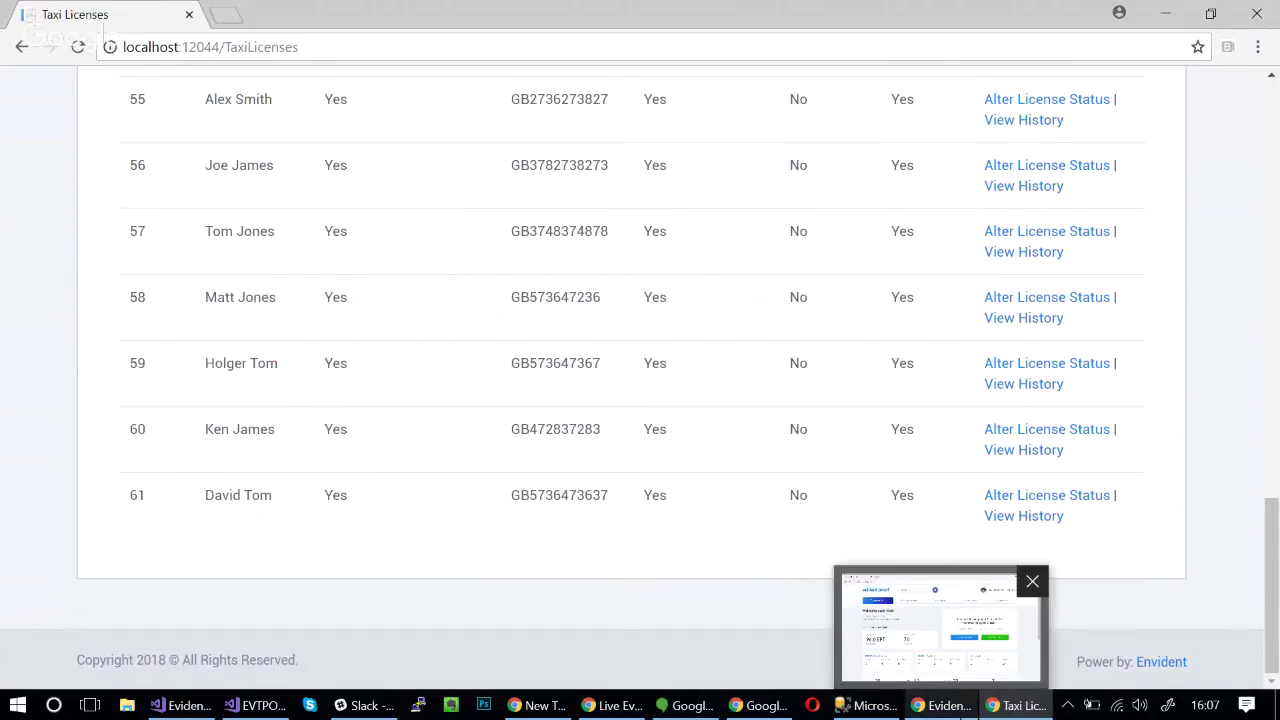
left_click(945, 630)
- In Proof Seals, view the newest NewLicense dispatch for PSU X-Ref 61
left_click(503, 188)
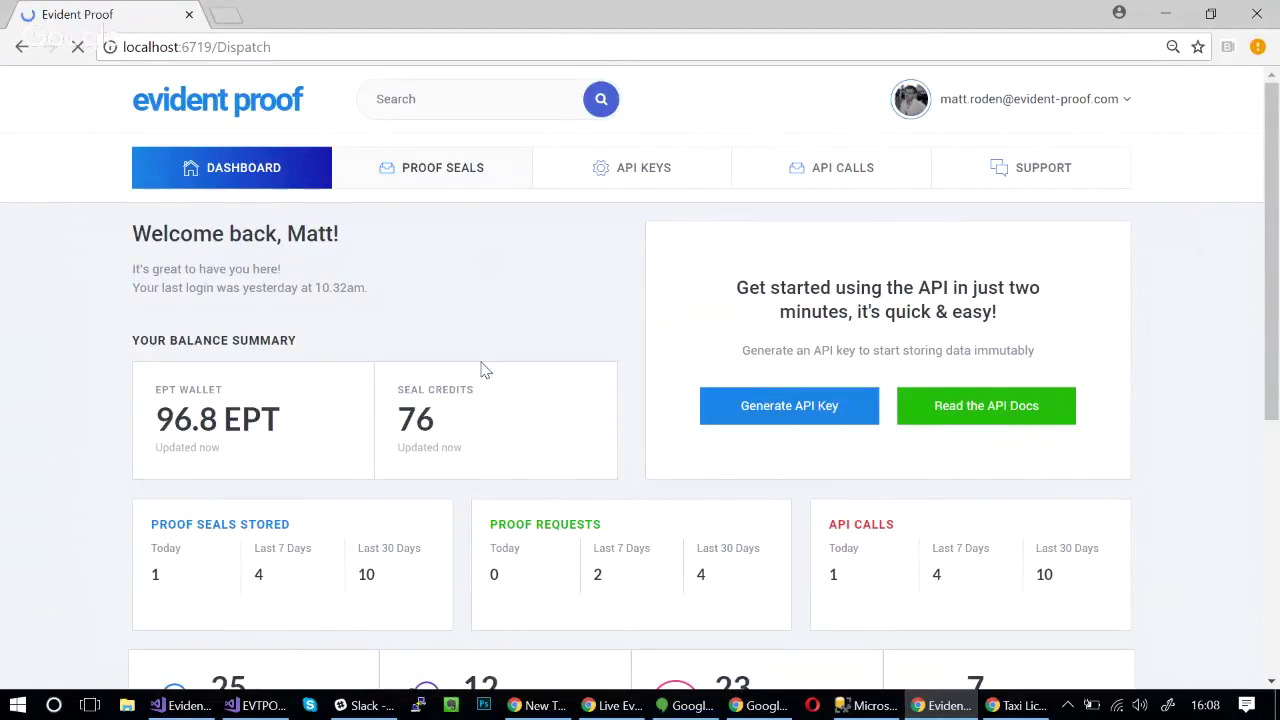
scroll(481, 370, "down", 6)
scroll(481, 370, "up", 4)
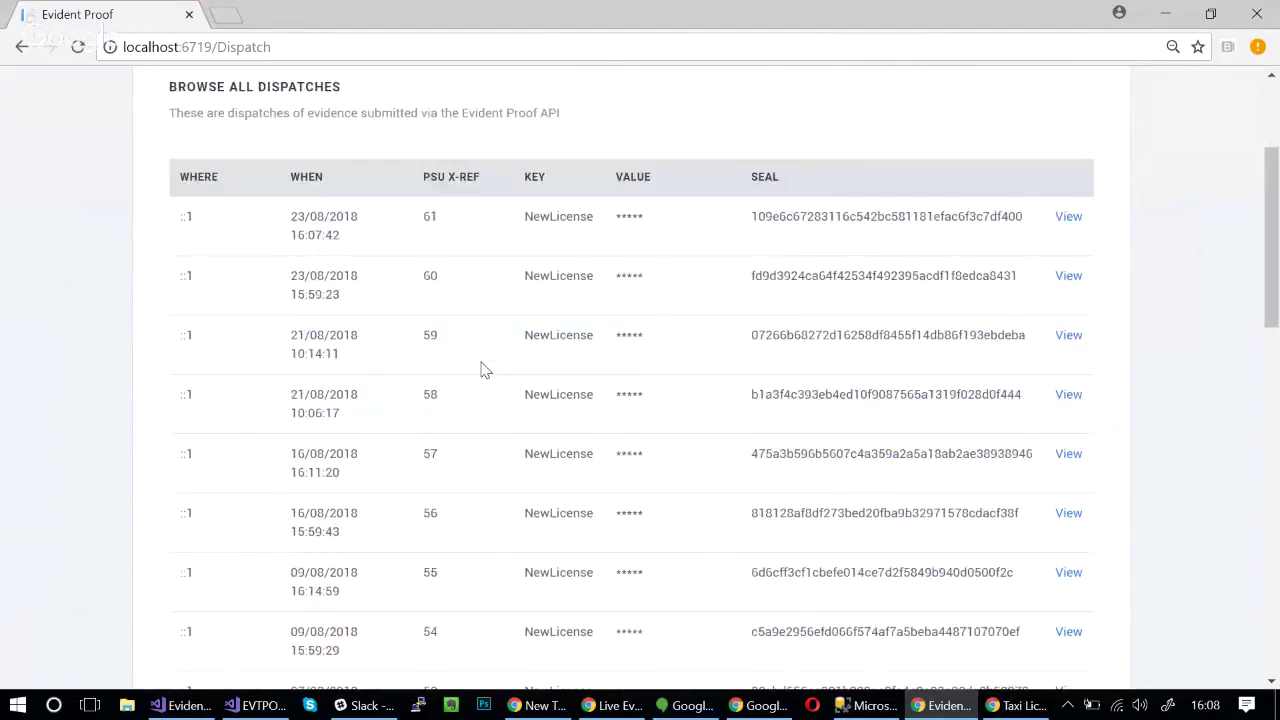
scroll(481, 370, "up", 1)
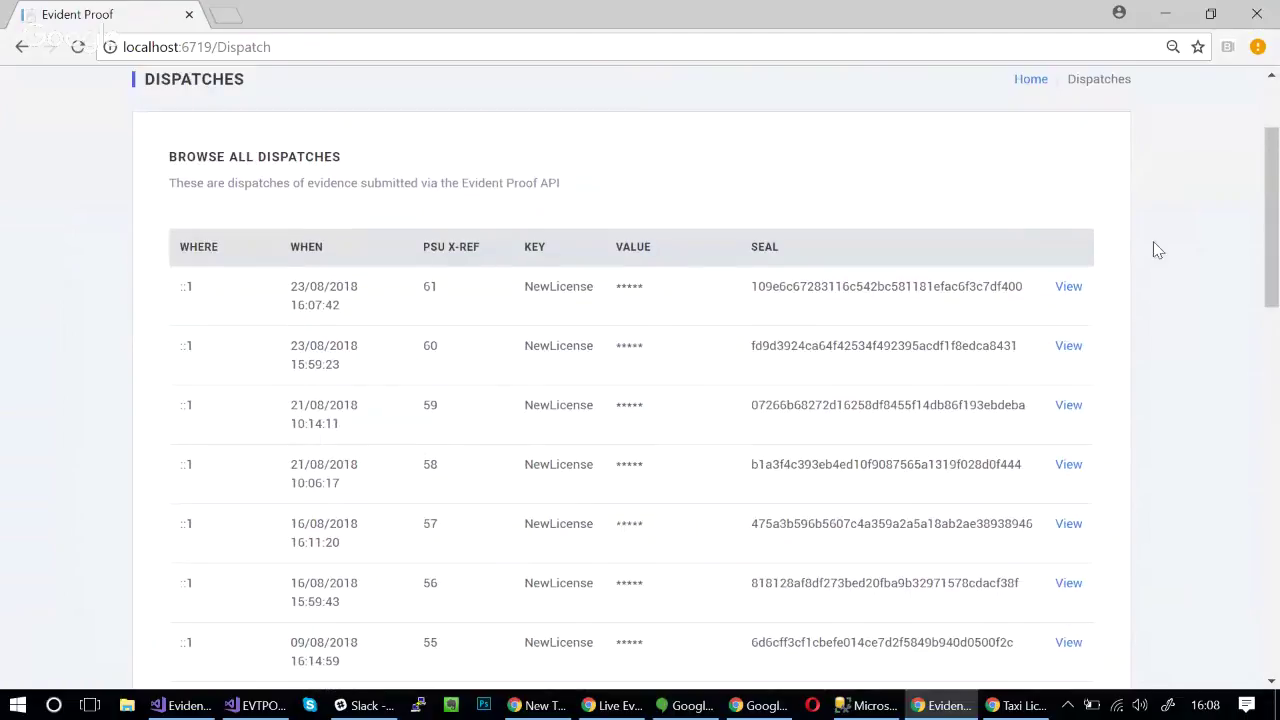
left_click(1068, 288)
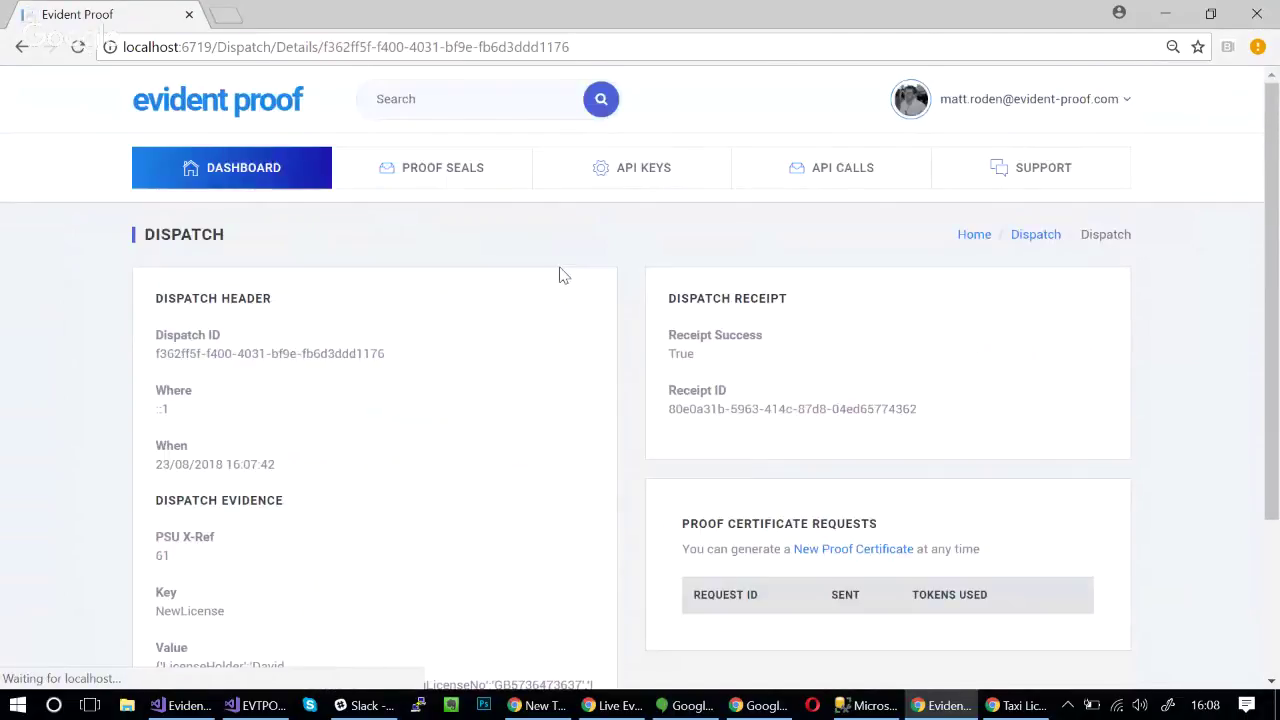
scroll(563, 276, "down", 2)
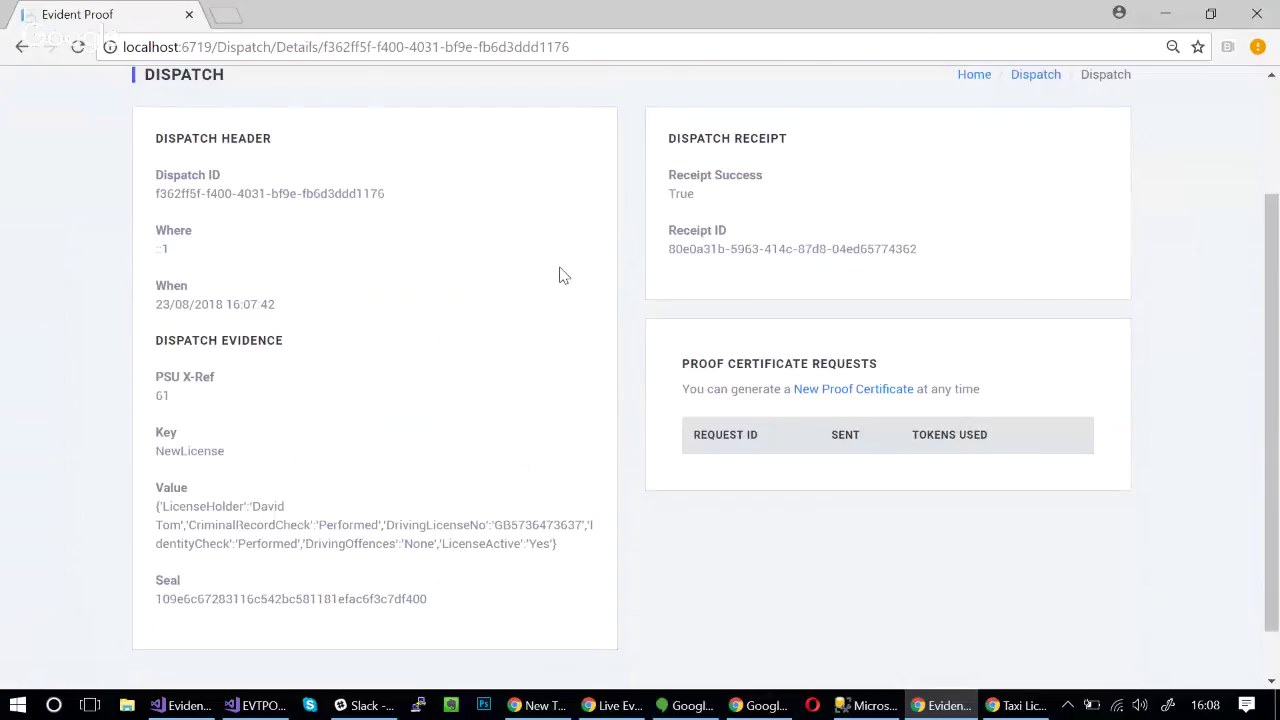
double_click(270, 505)
double_click(166, 525)
left_click(363, 451)
scroll(366, 455, "up", 1)
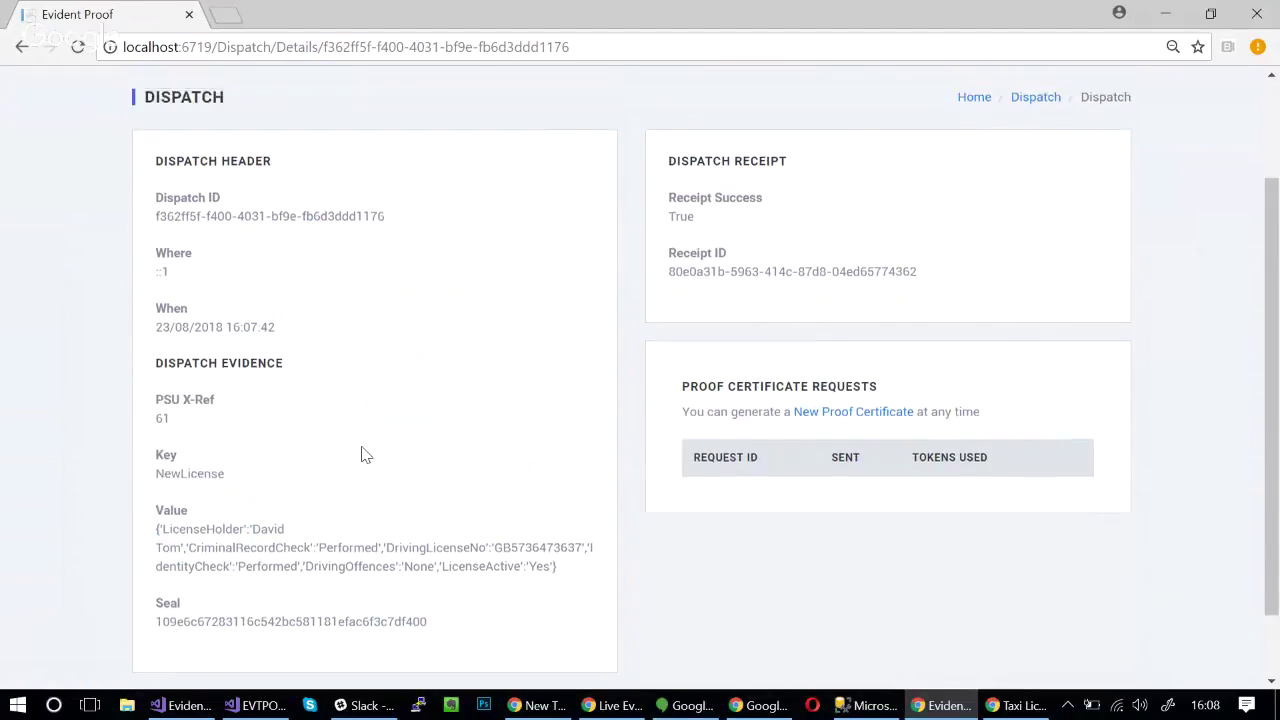
scroll(366, 455, "up", 1)
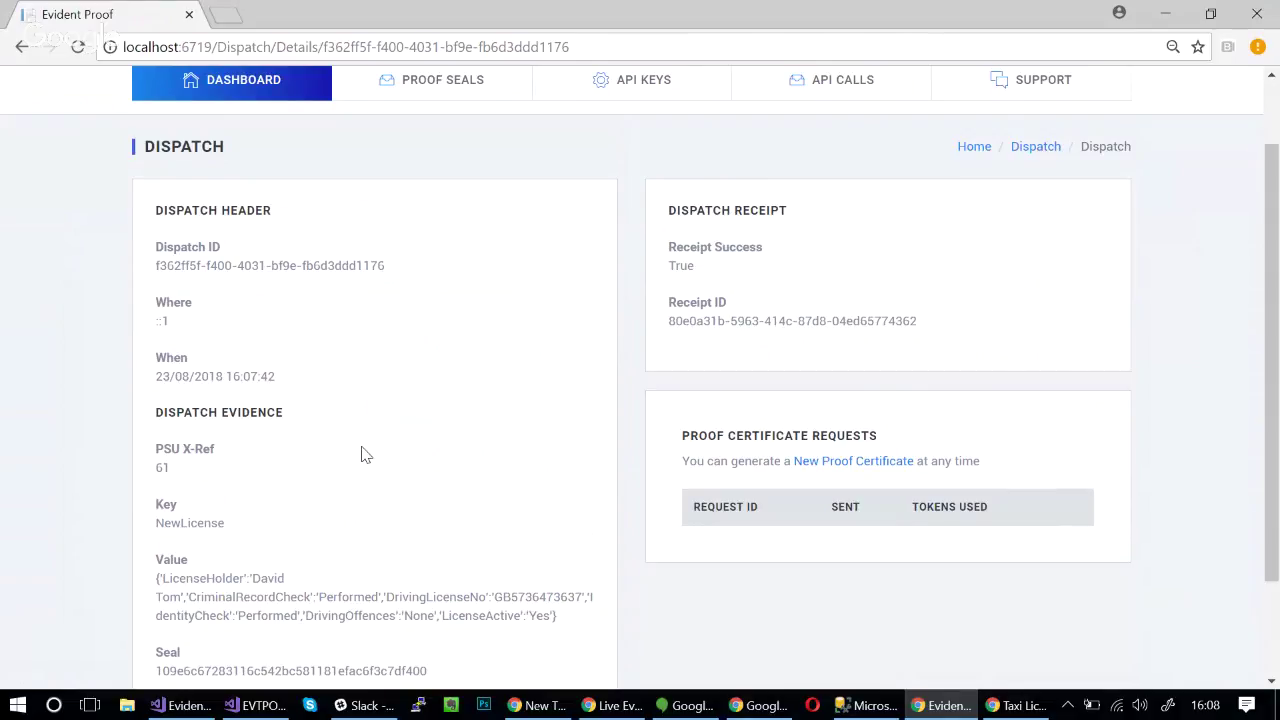
scroll(363, 451, "down", 1)
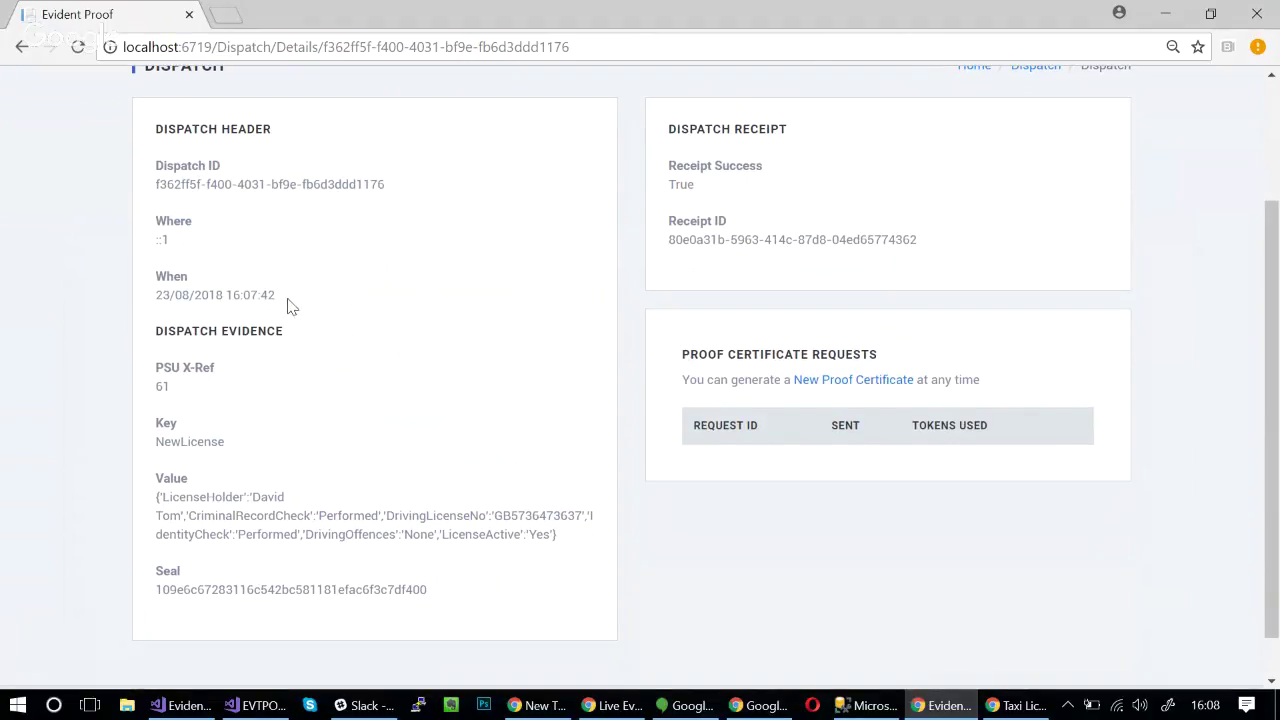
left_click_drag(286, 302, 150, 295)
left_click(150, 293)
left_click_drag(155, 238, 166, 237)
left_click(318, 248)
left_click_drag(157, 370, 200, 408)
left_click(198, 407)
double_click(202, 440)
left_click(202, 440)
left_click_drag(154, 505, 583, 551)
left_click(586, 556)
double_click(325, 590)
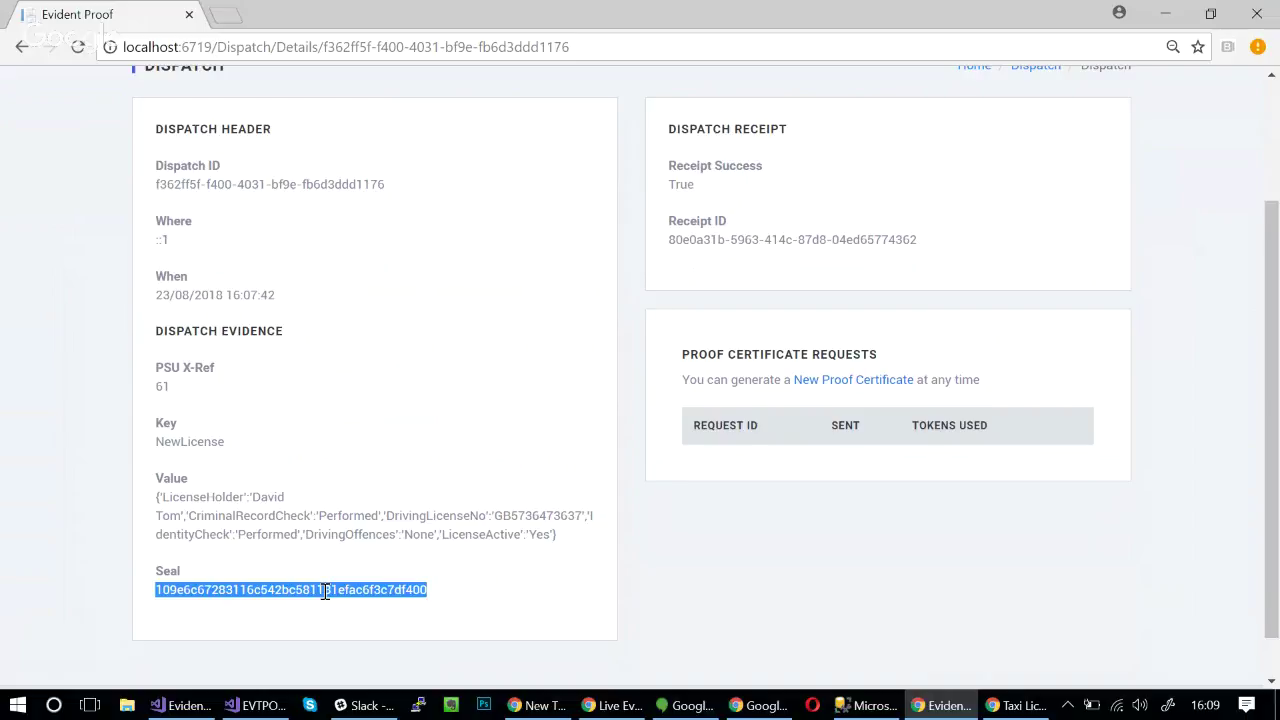
left_click(325, 590)
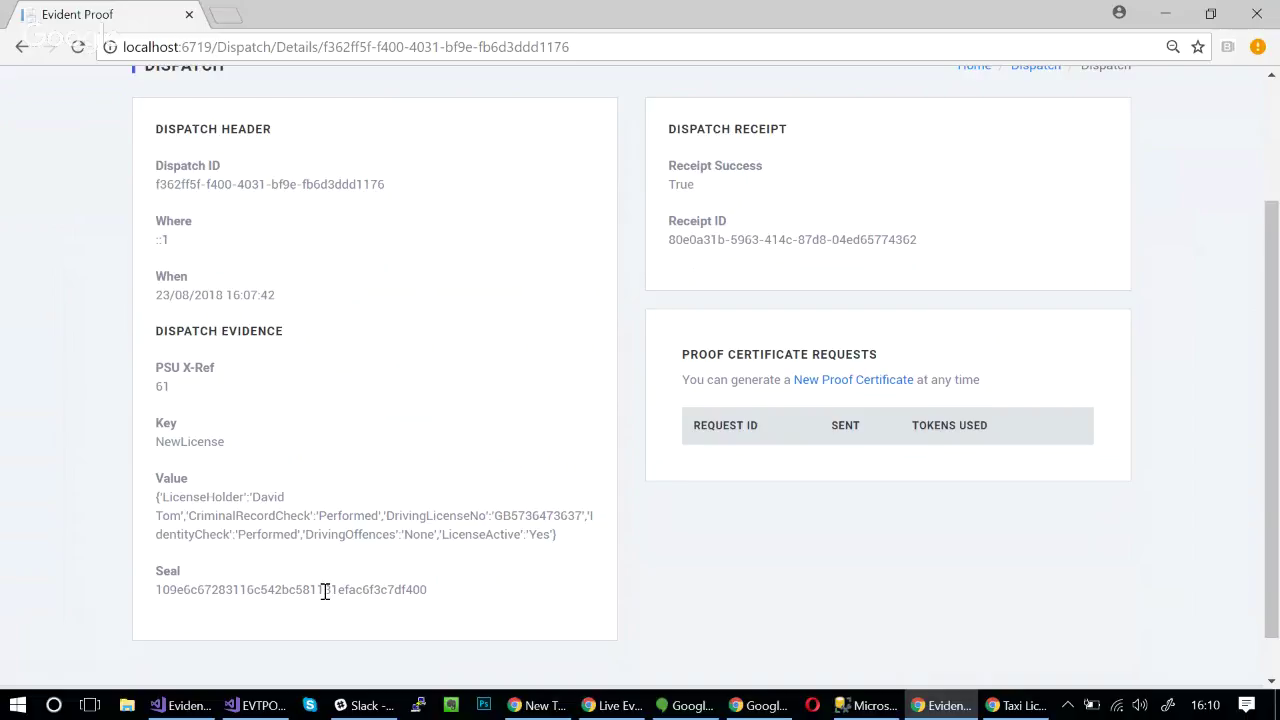
scroll(887, 559, "up", 1)
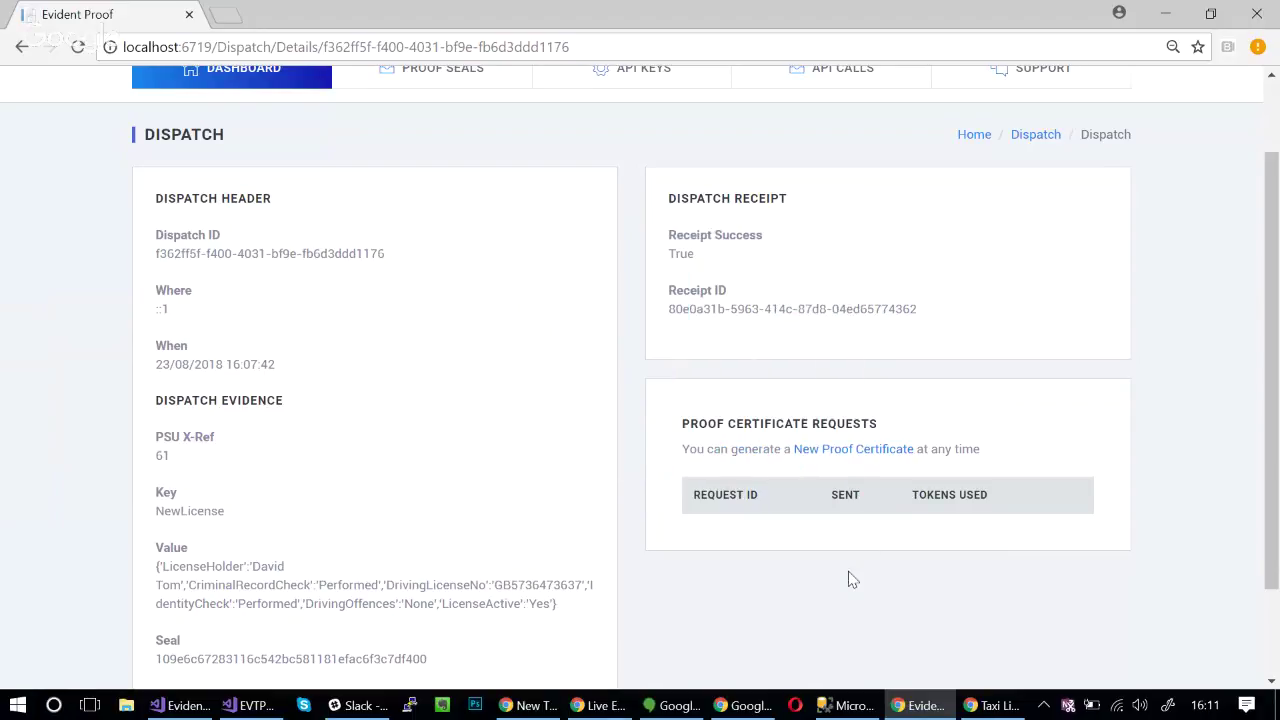
- Request a new proof certificate and open the certificate for the 16:11:37 request costing 0.2 tokens
left_click(840, 452)
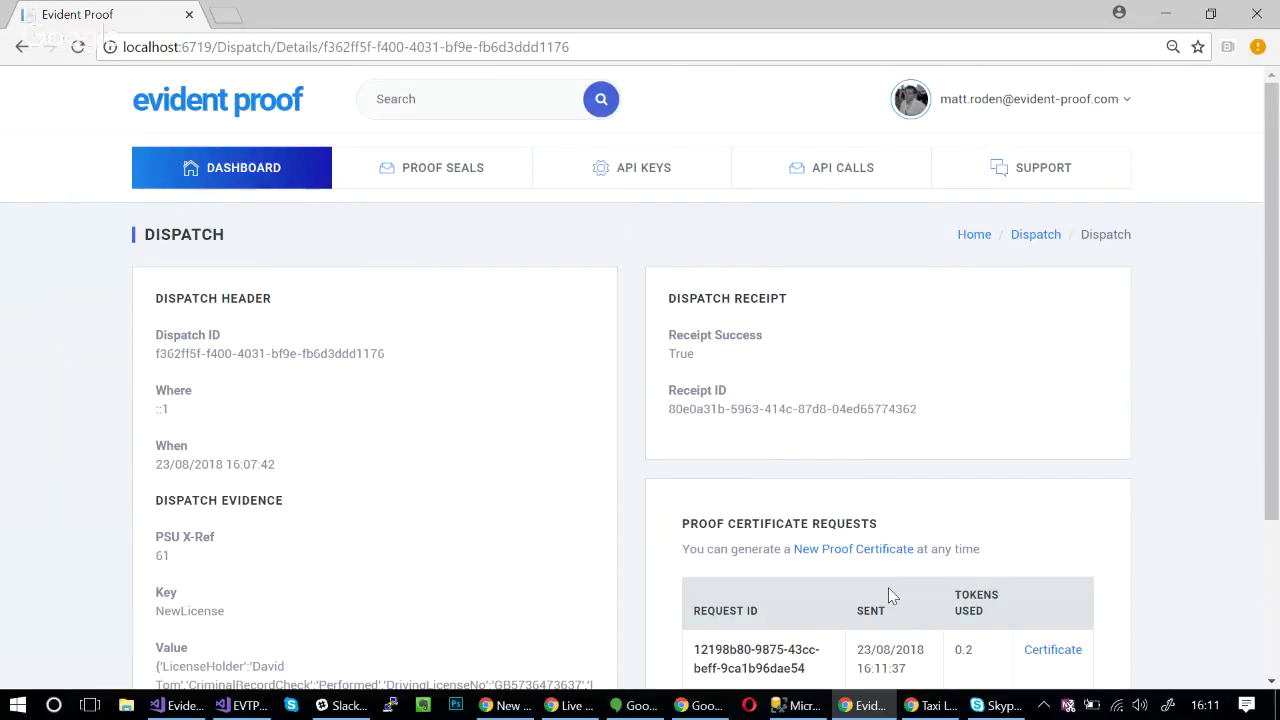
scroll(888, 588, "down", 1)
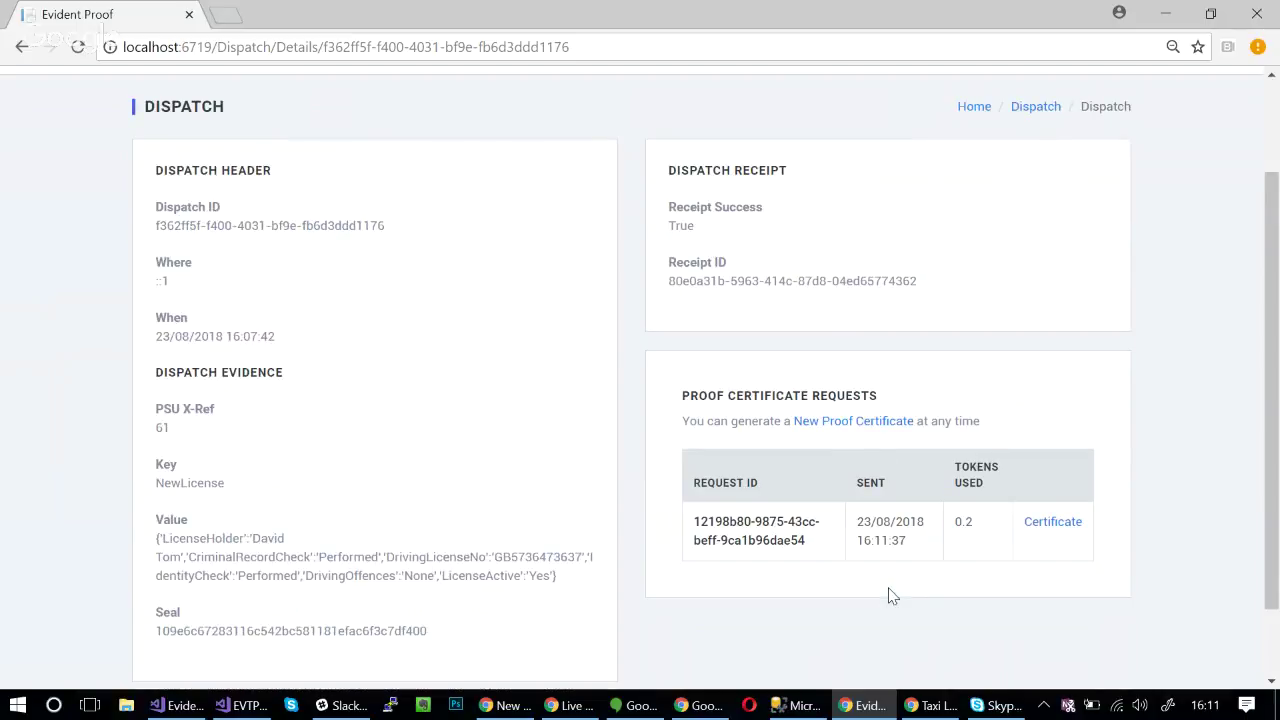
scroll(893, 596, "down", 1)
left_click_drag(859, 474, 935, 505)
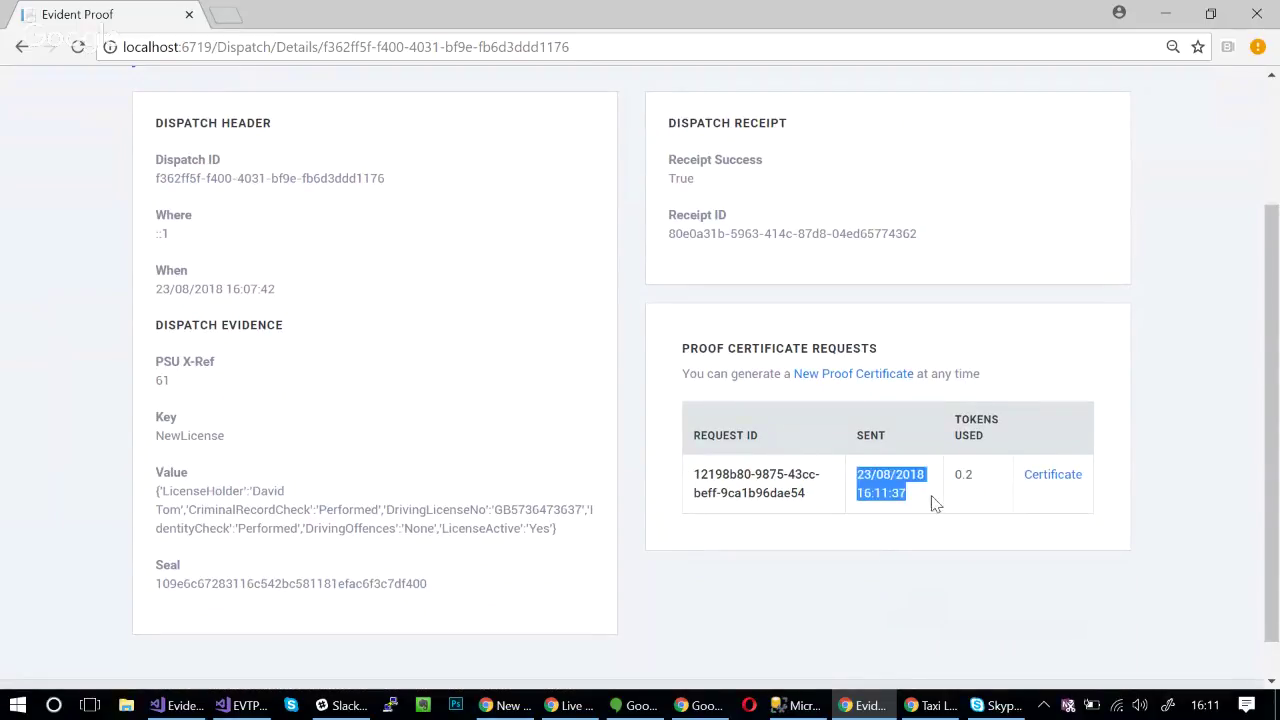
left_click(935, 505)
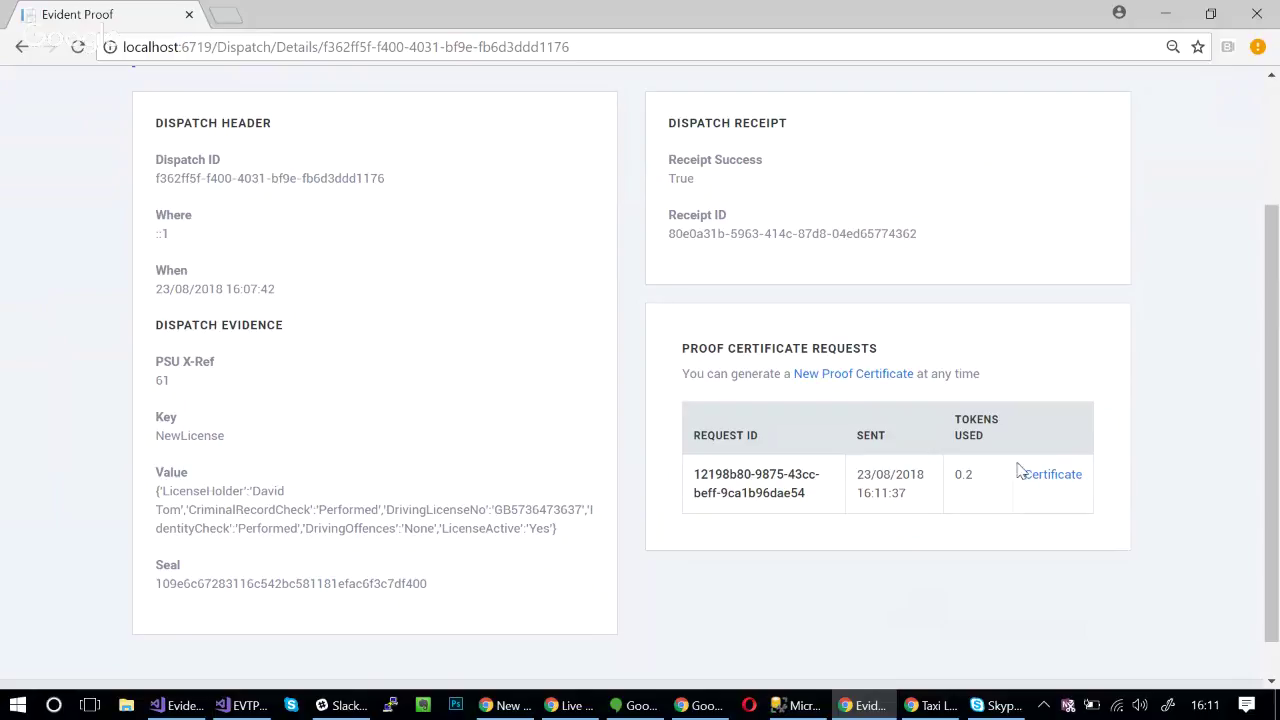
left_click(1066, 482)
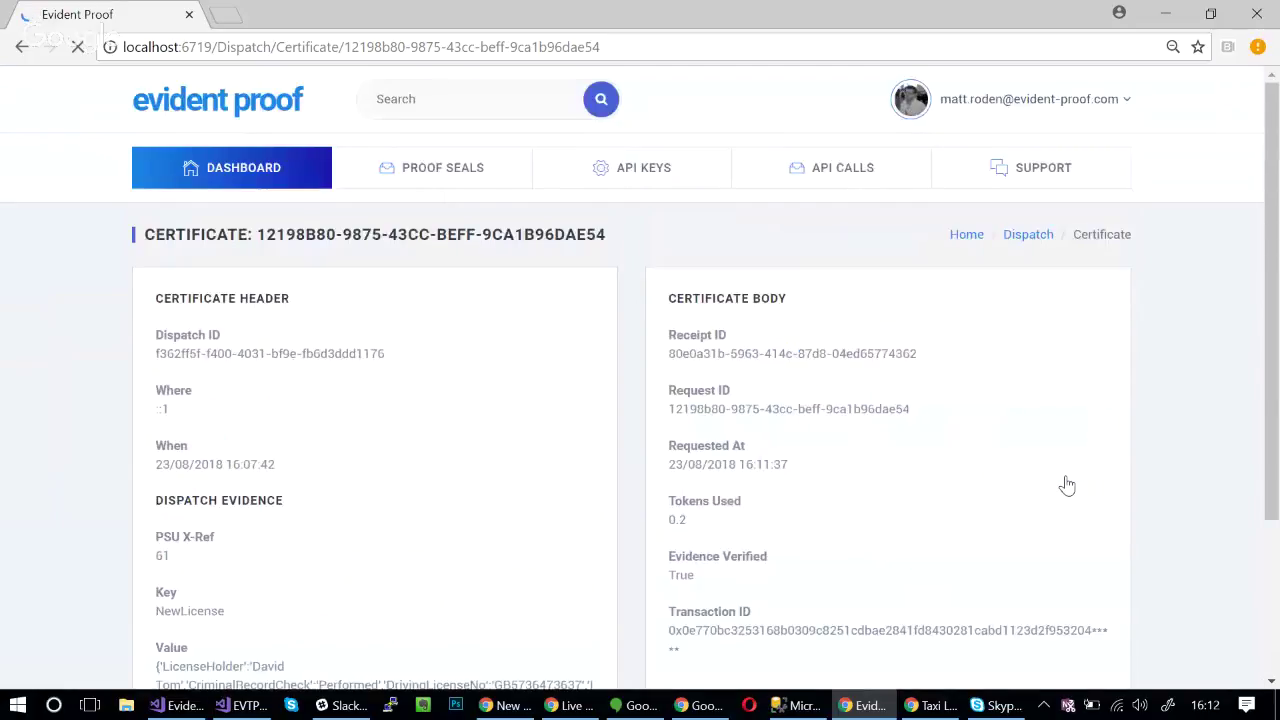
- Review the certificate's header and body, showing Evidence Verified True, then go back to the dashboard
scroll(1068, 484, "down", 2)
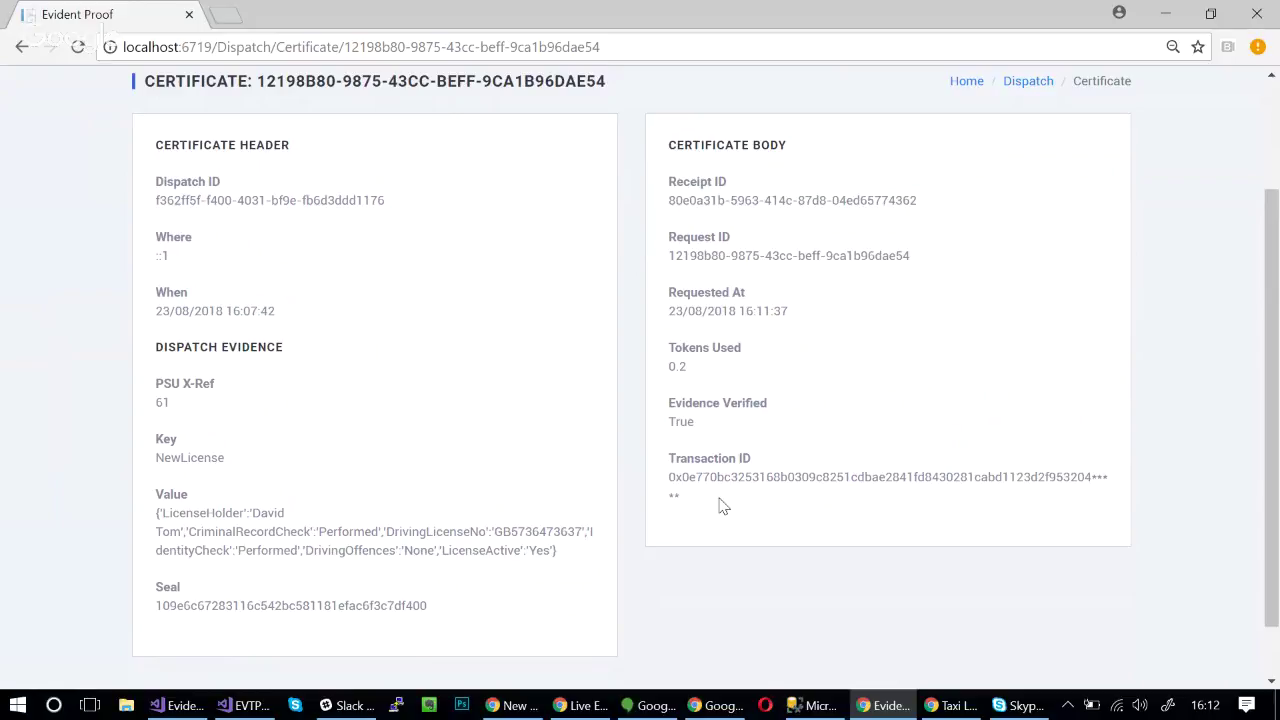
scroll(722, 505, "up", 3)
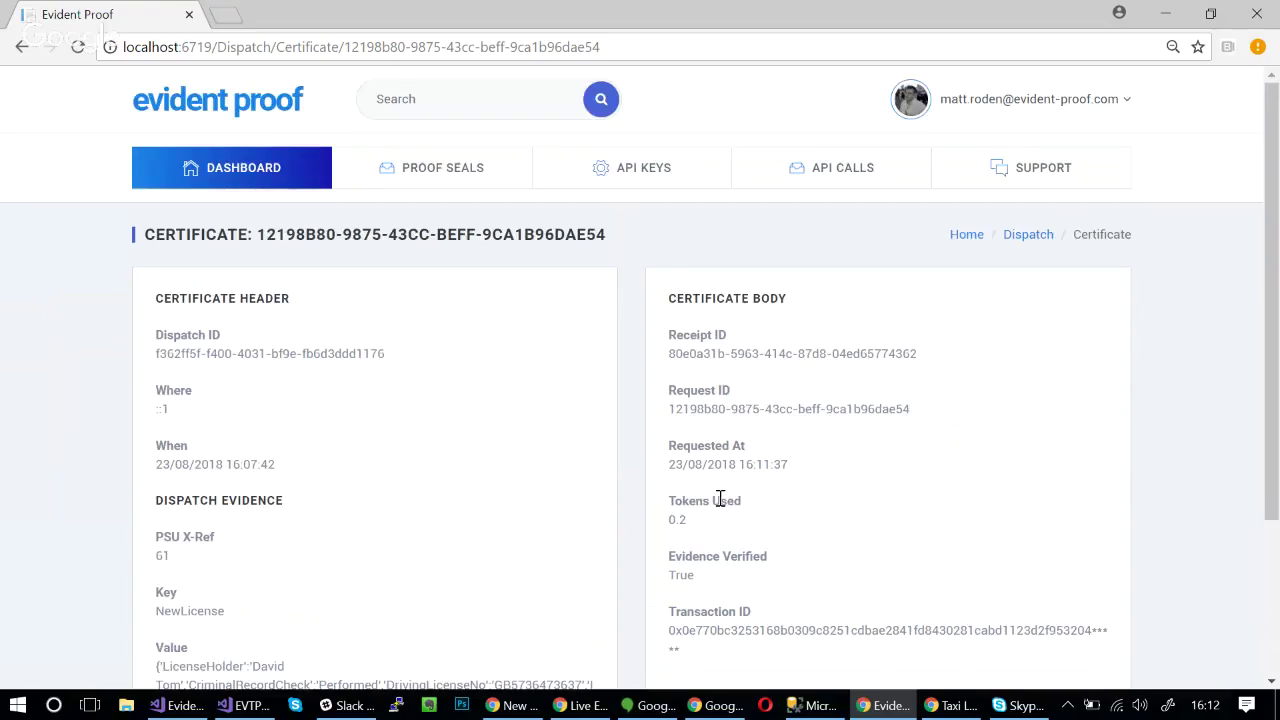
left_click(228, 110)
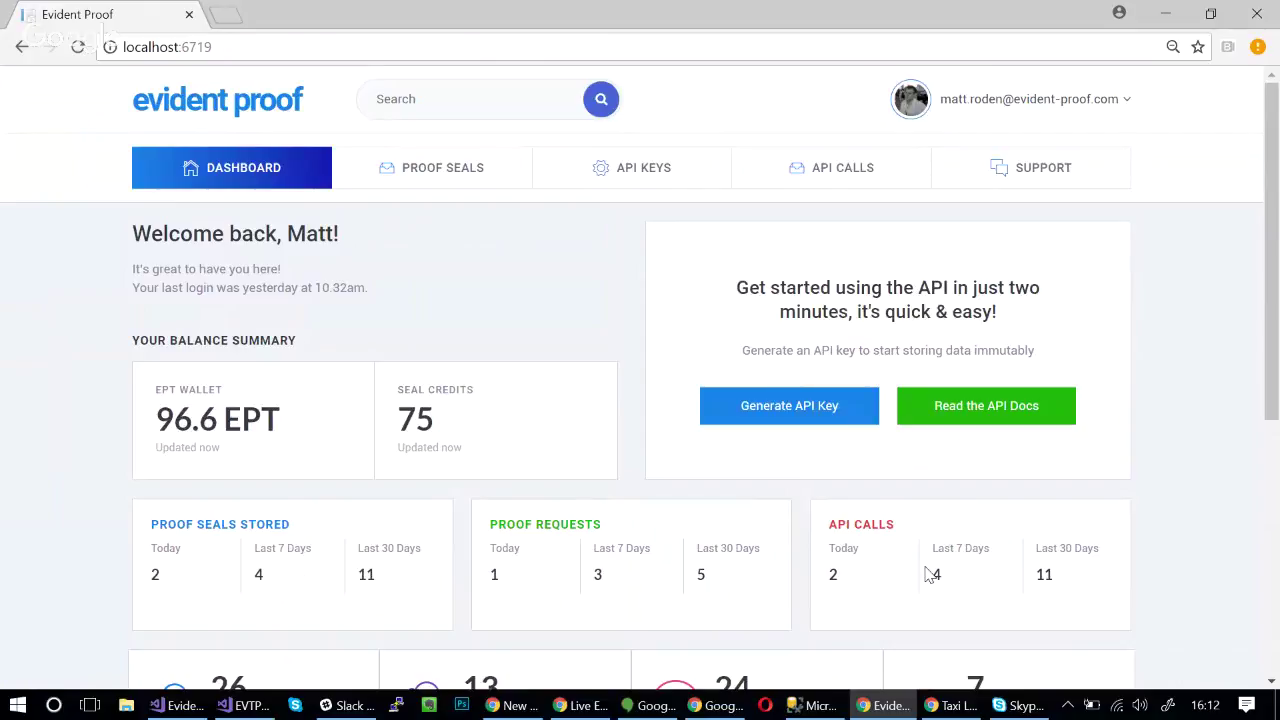
- Scroll through the dashboard totals: 26 proof seals, 13 certificates, 24 seal bundles, 7 API keys
scroll(930, 574, "down", 5)
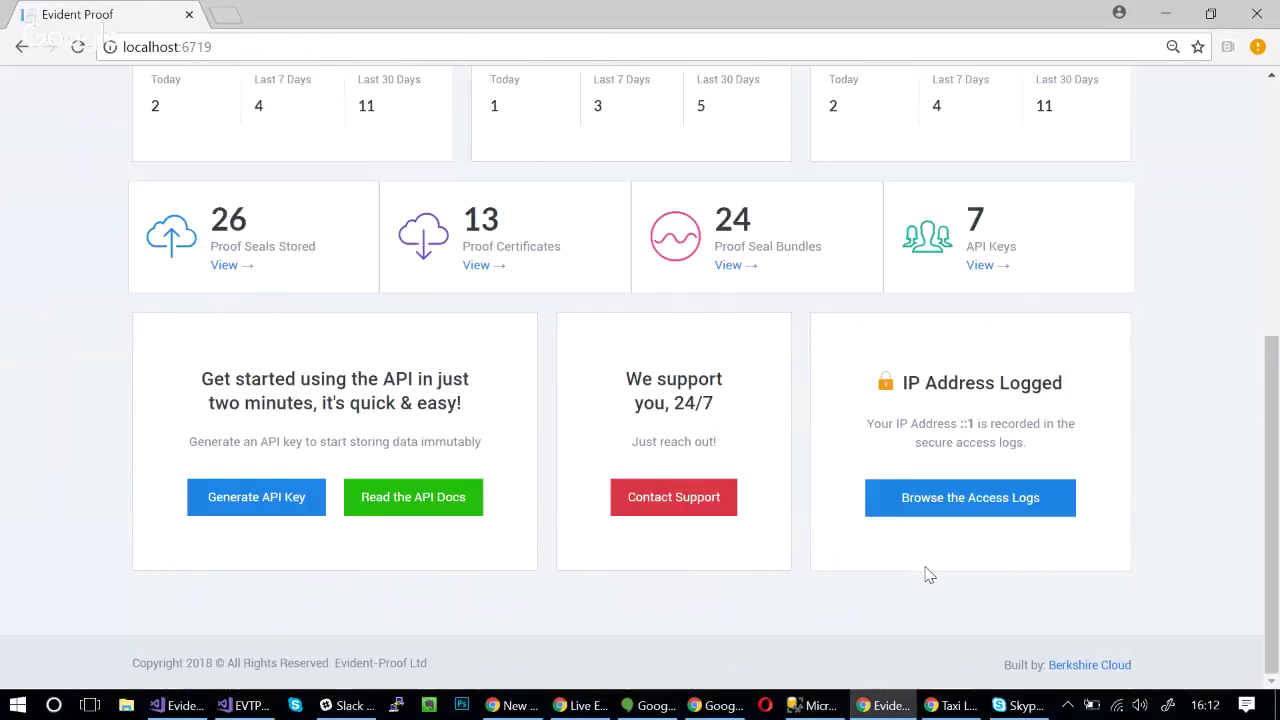
scroll(930, 574, "up", 5)
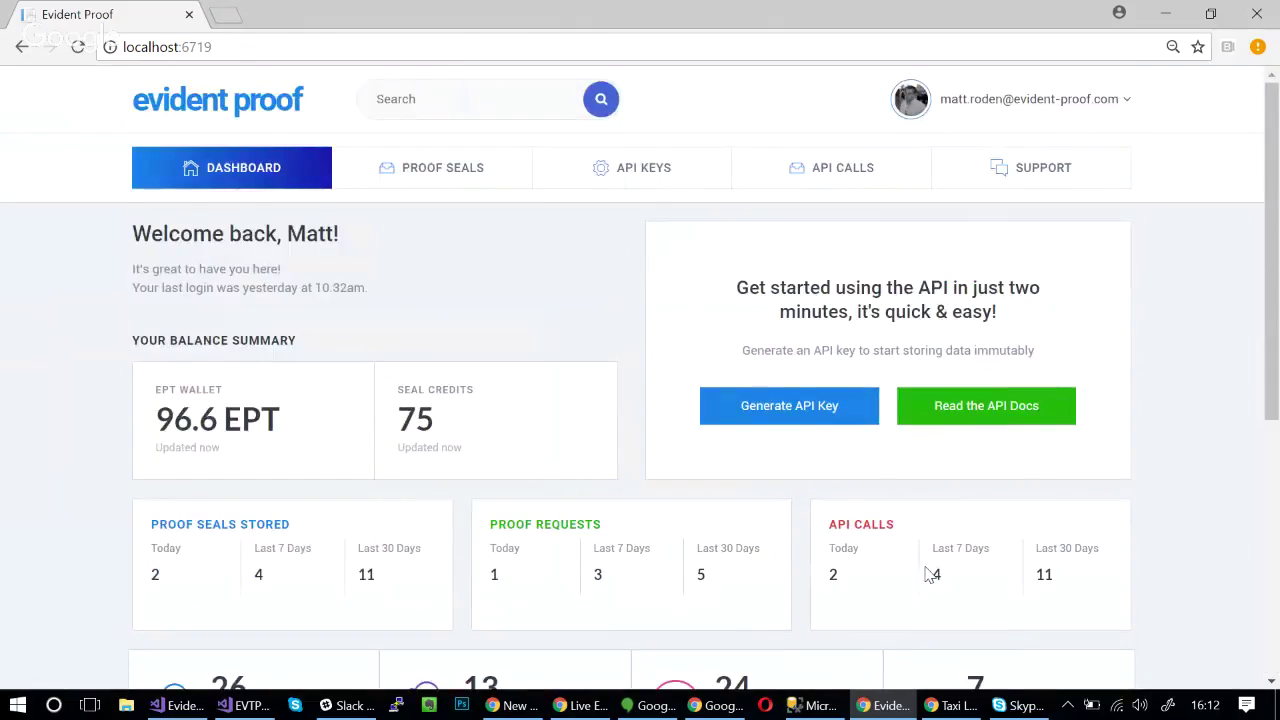